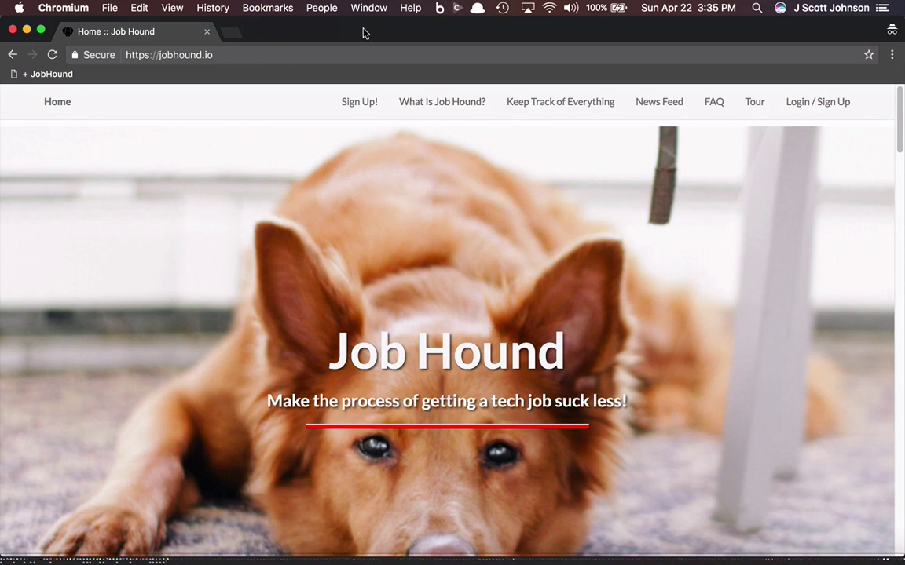
# Bring the Stack Overflow window forward and browse the Javascript react search results
pyautogui.press('super+Tab')
pyautogui.press('super+Tab')
pyautogui.moveTo(350, 36); pyautogui.dragTo(354, 134)
pyautogui.click(353, 72)
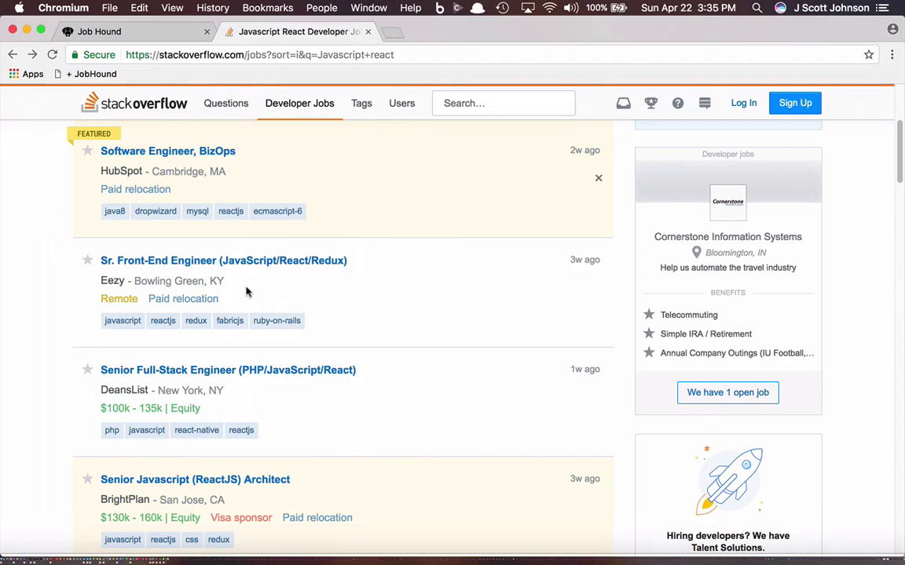
pyautogui.scroll(3, 254, 299)
pyautogui.scroll(3, 254, 299)
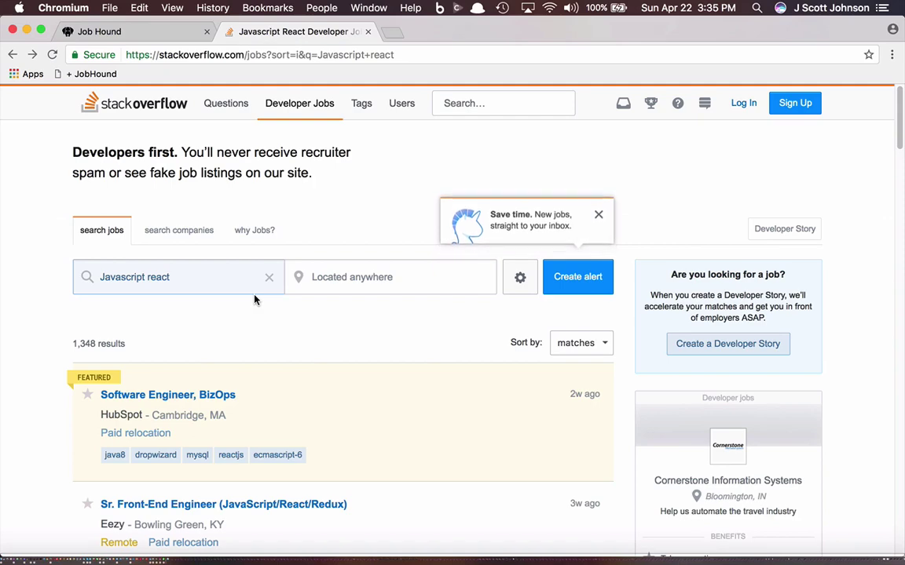
pyautogui.scroll(-1, 254, 299)
pyautogui.scroll(-3, 254, 299)
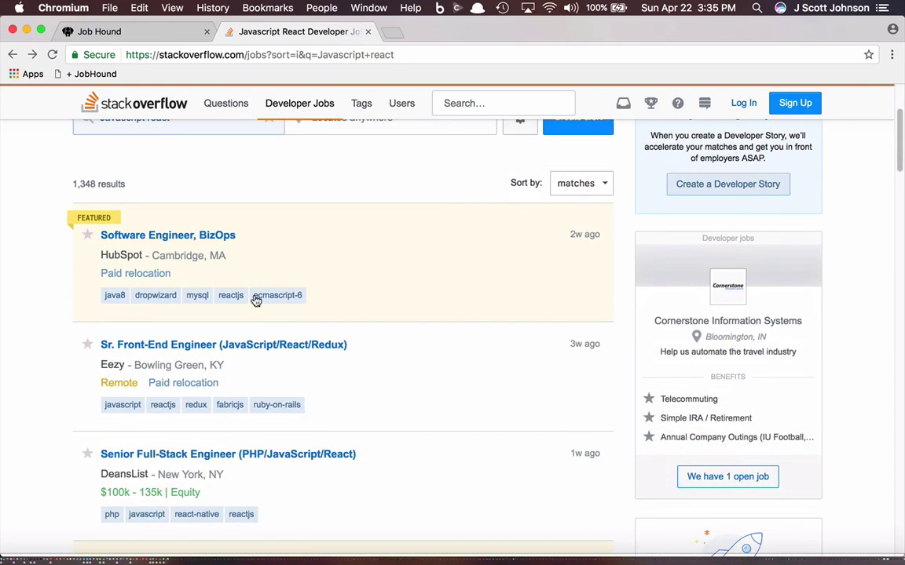
pyautogui.scroll(-2, 255, 301)
pyautogui.scroll(-1, 255, 301)
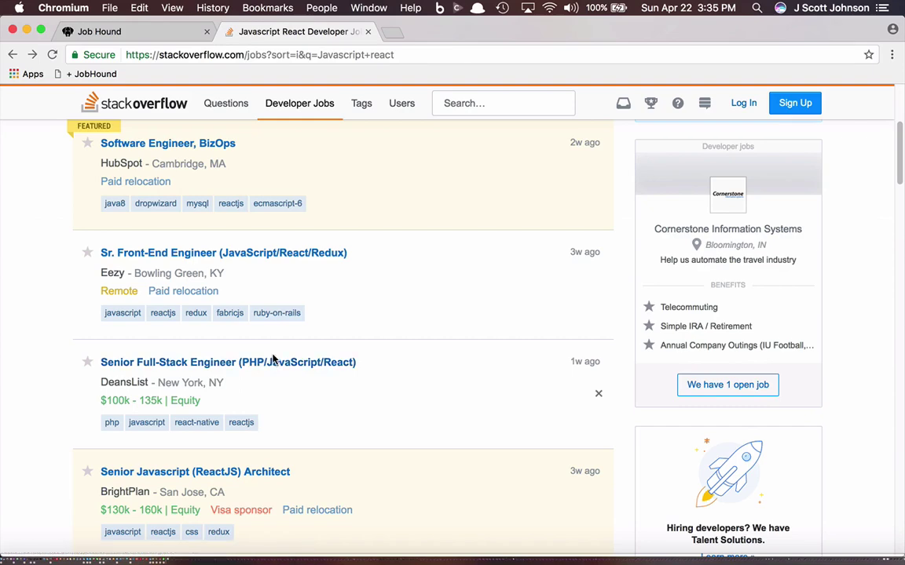
# Open the DeansList Senior Full-Stack Engineer (PHP/JavaScript/React) posting and scroll through its details
pyautogui.click(271, 365)
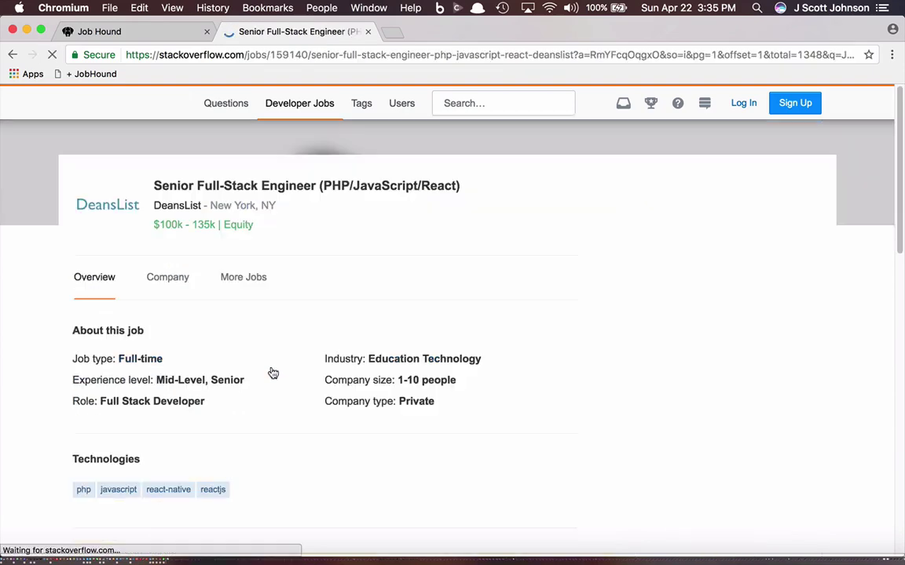
pyautogui.scroll(-3, 271, 373)
pyautogui.scroll(-2, 272, 373)
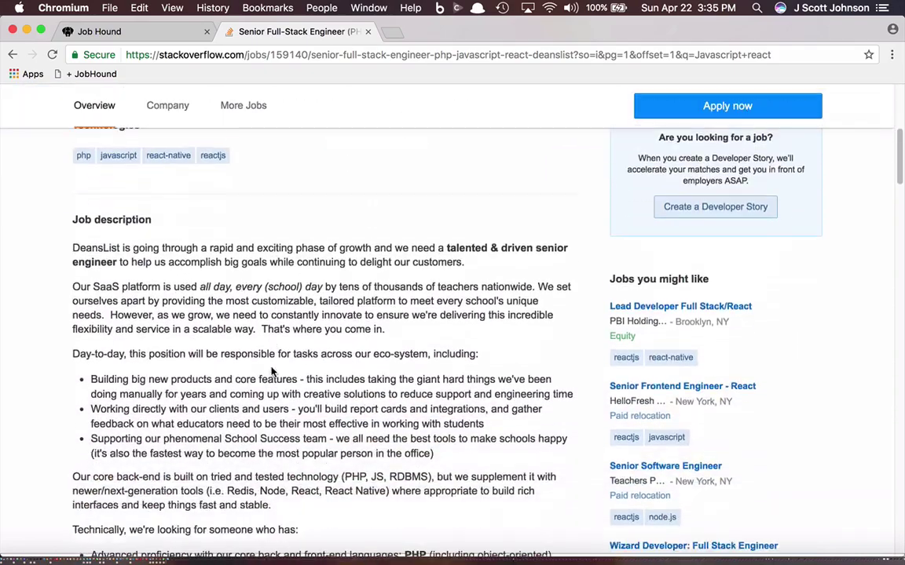
pyautogui.scroll(-2, 272, 373)
pyautogui.scroll(-3, 272, 373)
pyautogui.scroll(-1, 272, 373)
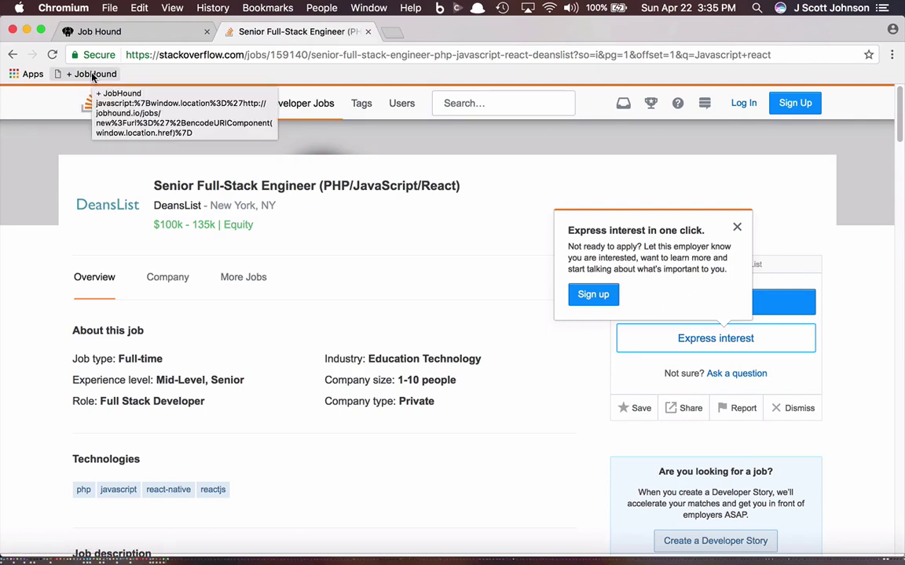
# Capture the DeansList posting with the + JobHound bookmarklet and create the pre-filled job
pyautogui.click(92, 74)
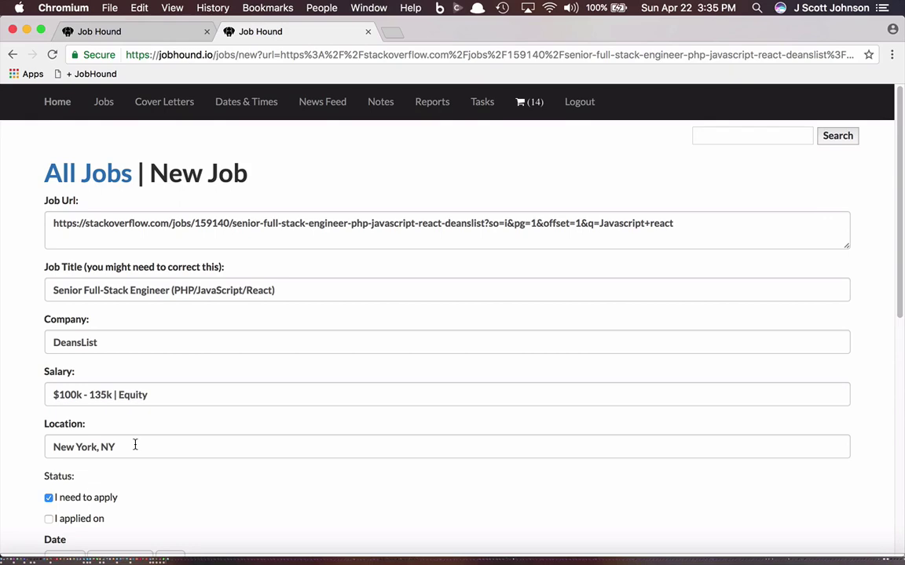
pyautogui.scroll(-3, 135, 446)
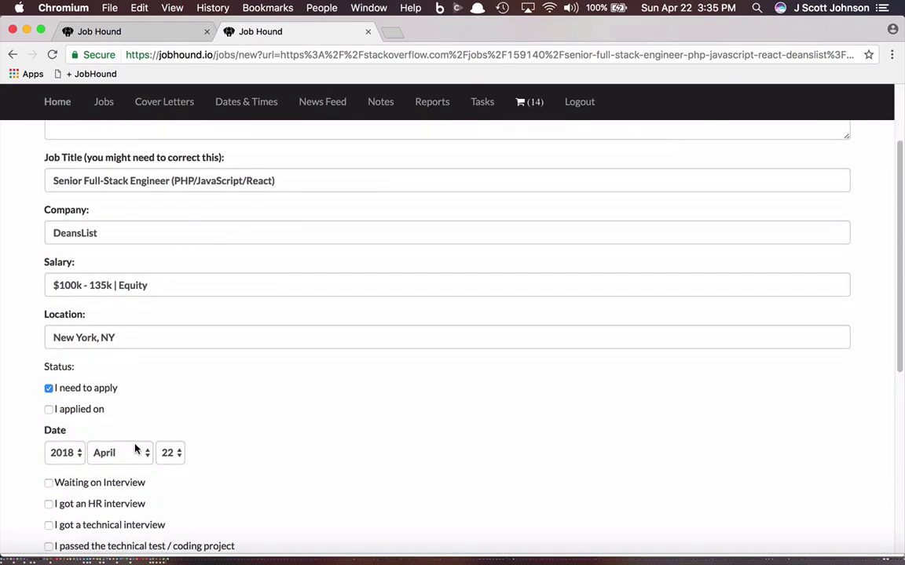
pyautogui.scroll(-2, 135, 445)
pyautogui.scroll(-1, 135, 445)
pyautogui.scroll(-5, 135, 448)
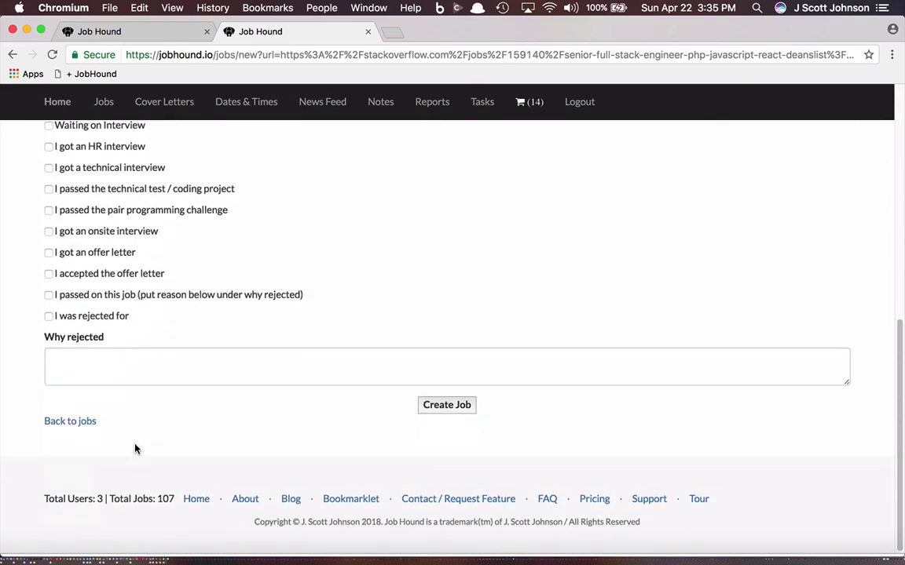
pyautogui.click(465, 407)
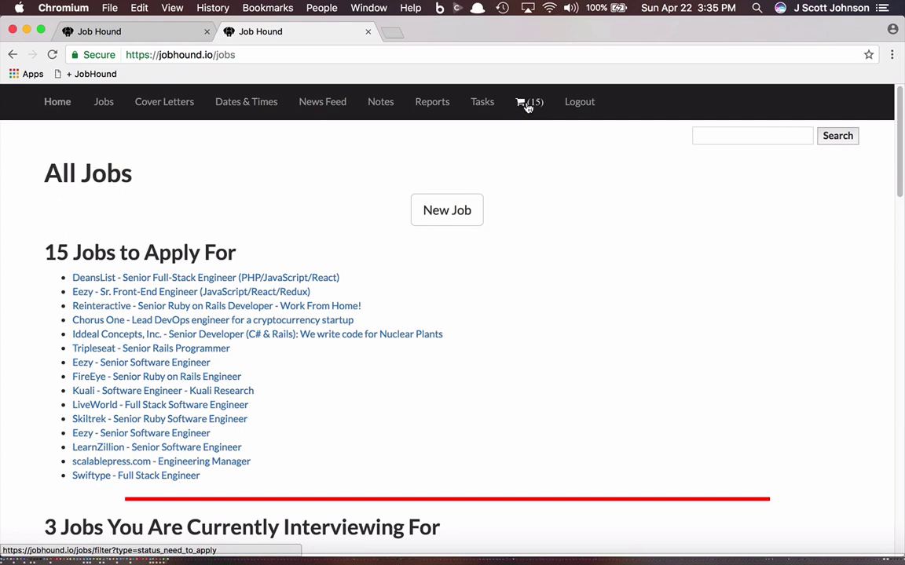
# Open the saved DeansList job and start a new cover letter with an empty body
pyautogui.click(190, 278)
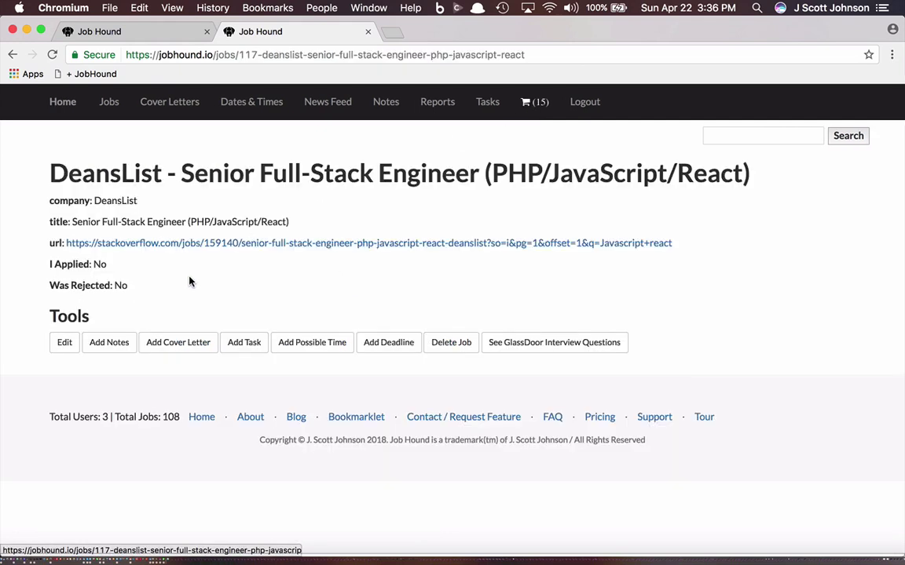
pyautogui.click(179, 344)
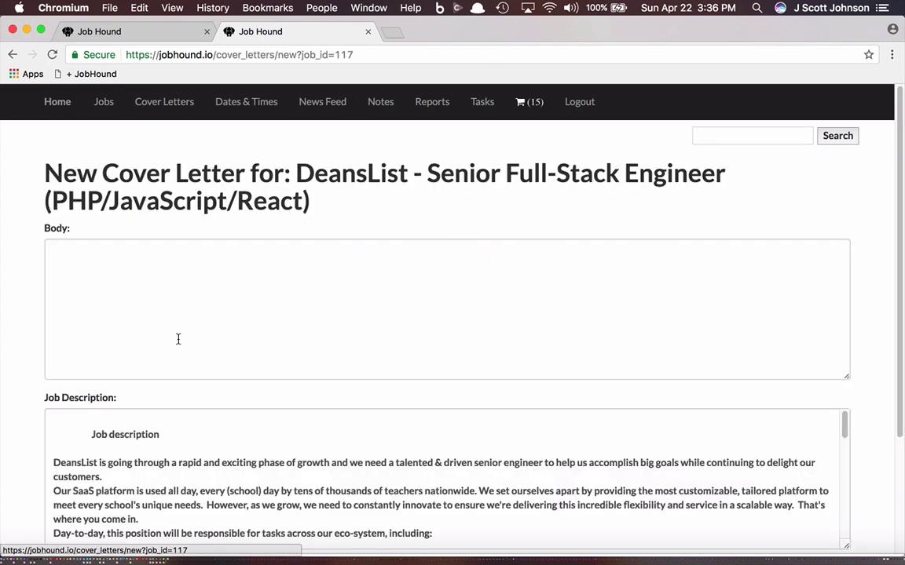
pyautogui.click(177, 338)
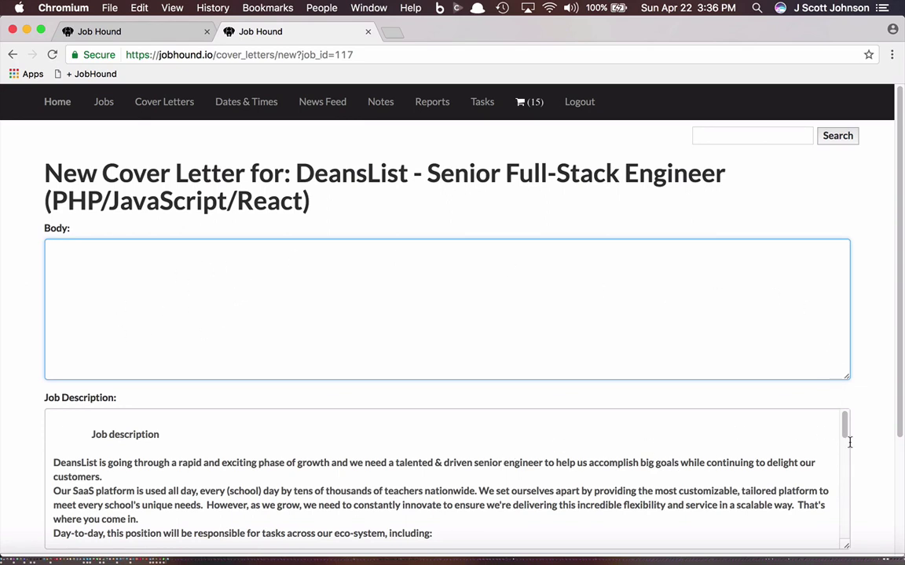
pyautogui.moveTo(844, 424)
pyautogui.mouseDown()
pyautogui.moveTo(845, 520)
pyautogui.moveTo(844, 424)
pyautogui.mouseUp()
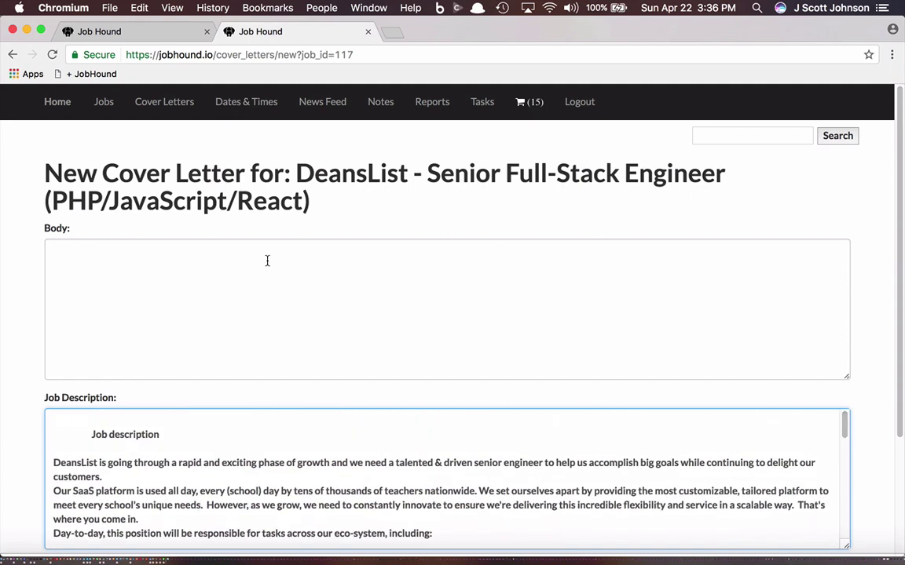
pyautogui.click(236, 272)
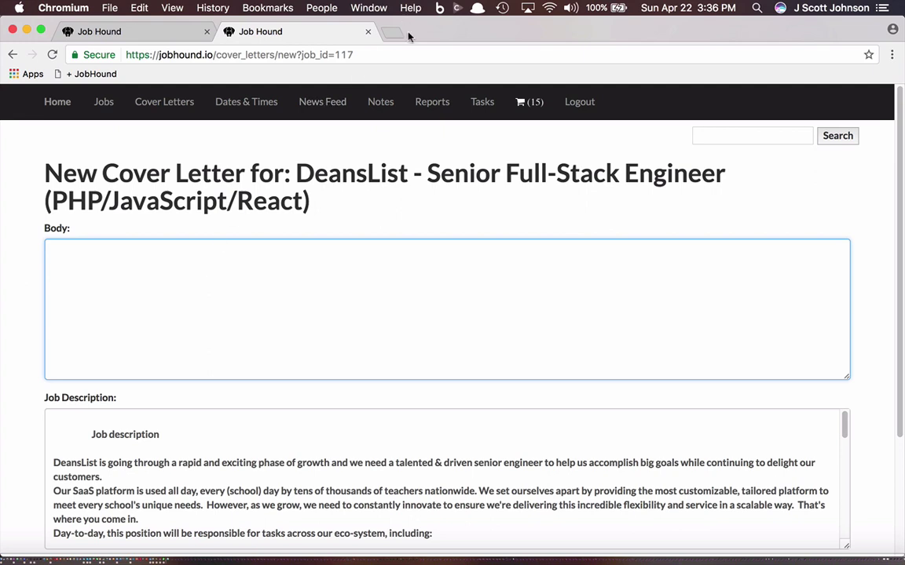
# Open the Successful Cover Letters report and select the WeddingWire letter's text
pyautogui.click(432, 102)
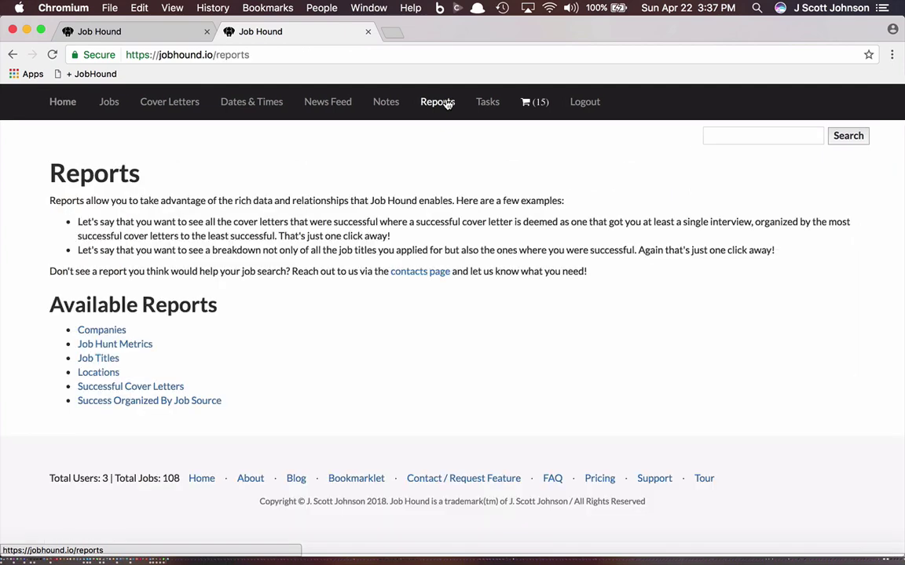
pyautogui.click(113, 388)
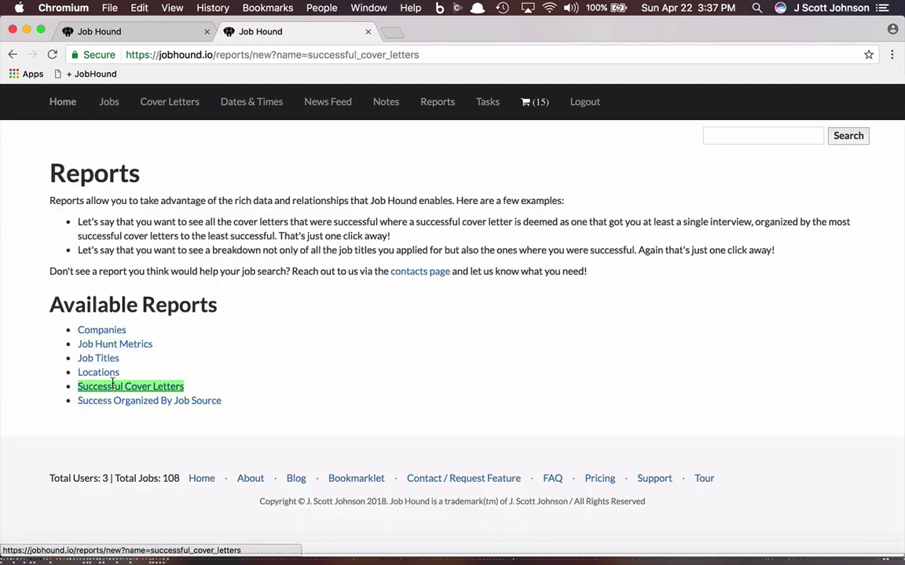
pyautogui.scroll(-3, 113, 384)
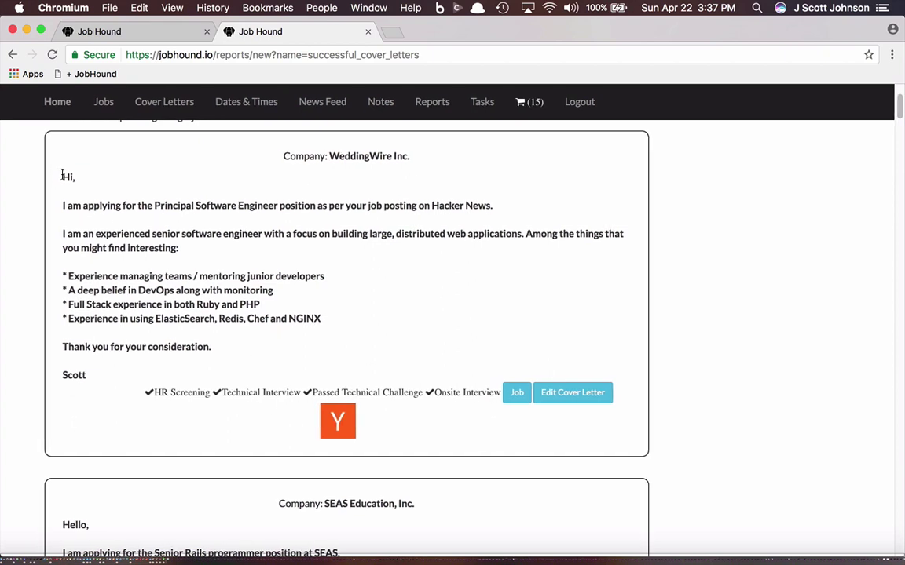
pyautogui.moveTo(62, 174)
pyautogui.mouseDown()
pyautogui.moveTo(101, 319)
pyautogui.moveTo(107, 377)
pyautogui.mouseUp()
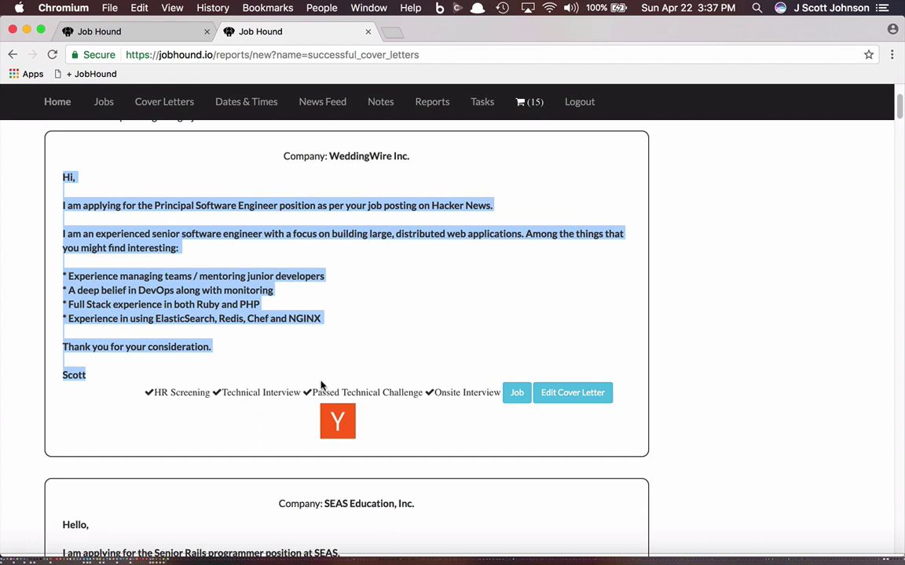
pyautogui.scroll(4, 280, 225)
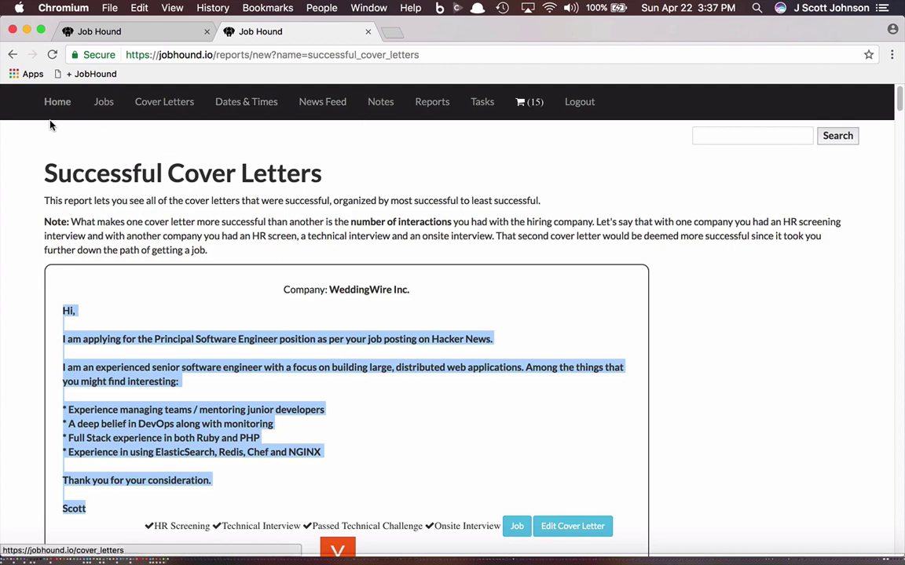
# Open the Epion Health Senior Ruby On Rails Engineer job and start a new note
pyautogui.click(104, 106)
pyautogui.scroll(-5, 214, 343)
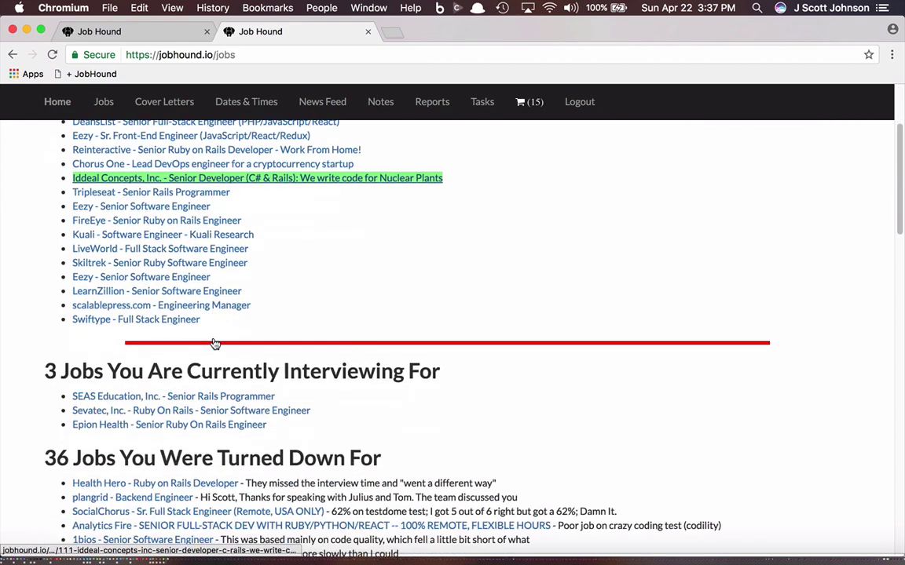
pyautogui.scroll(-5, 214, 343)
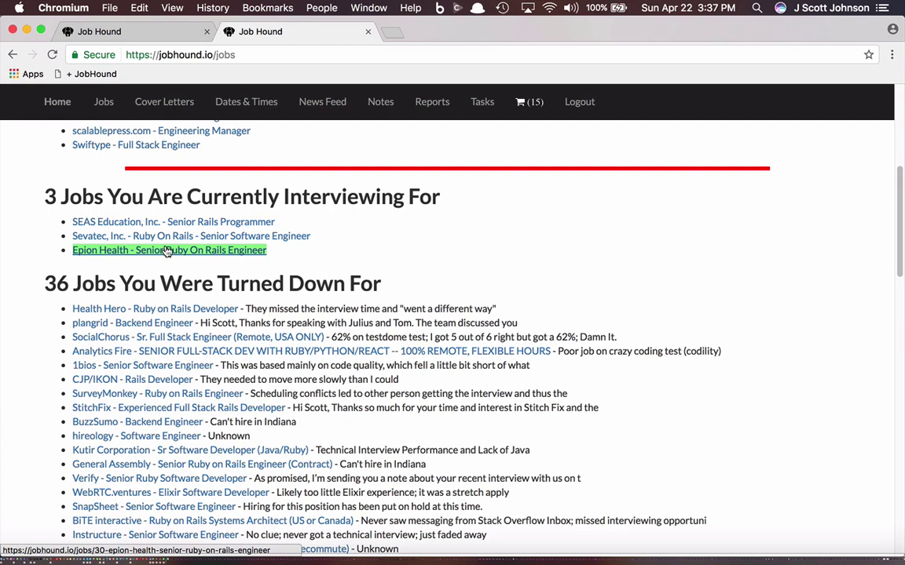
pyautogui.click(166, 250)
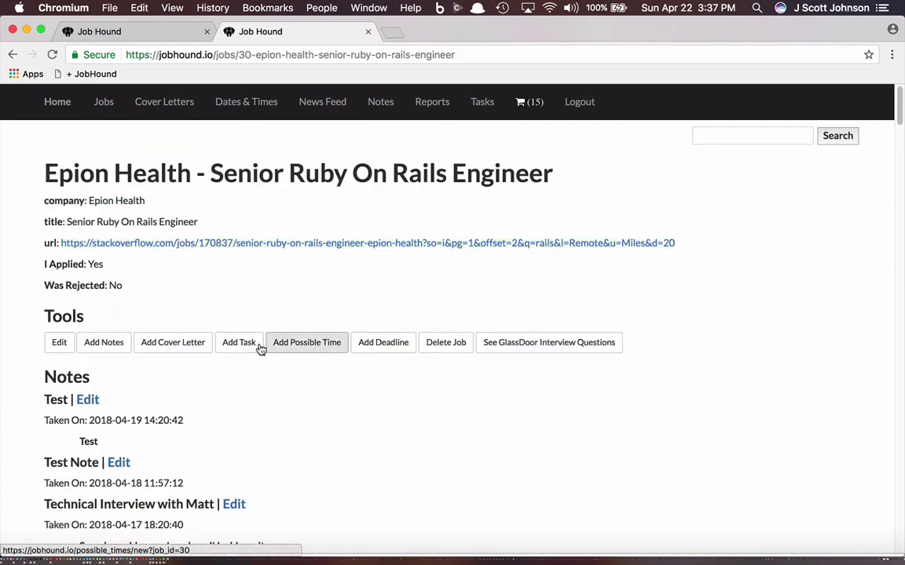
pyautogui.click(91, 347)
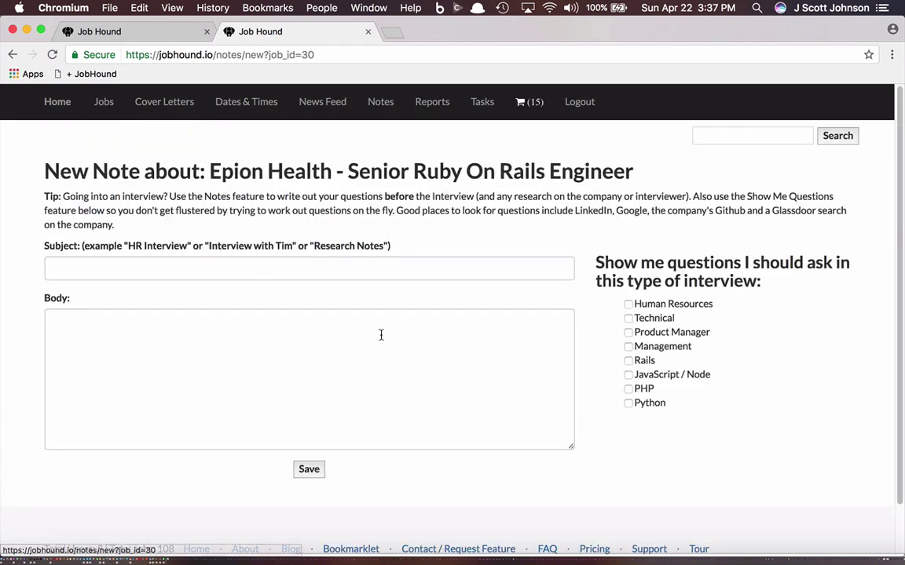
# Give the note the subject 'HR Interview'
pyautogui.click(306, 269)
pyautogui.write('HR Inte')
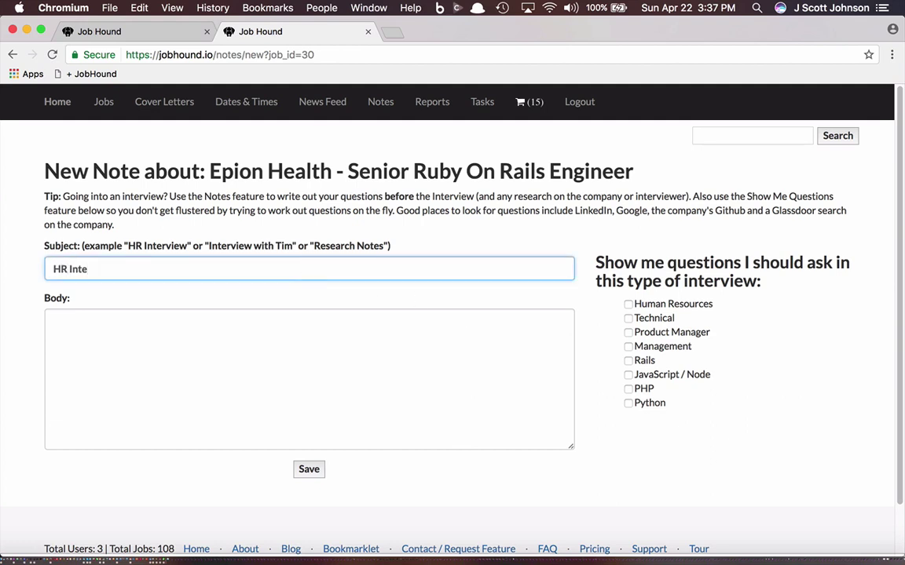
pyautogui.write('rview')
pyautogui.press('BackSpace')
pyautogui.press('BackSpace')
pyautogui.press('BackSpace')
pyautogui.write('iew')
pyautogui.click(514, 355)
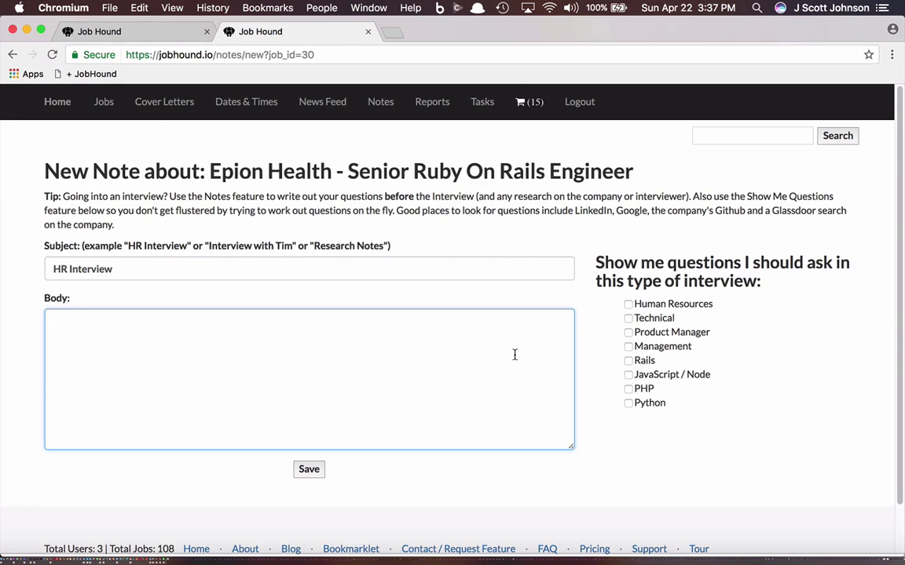
# Tick Human Resources and select the hiring-process question from its list
pyautogui.click(626, 305)
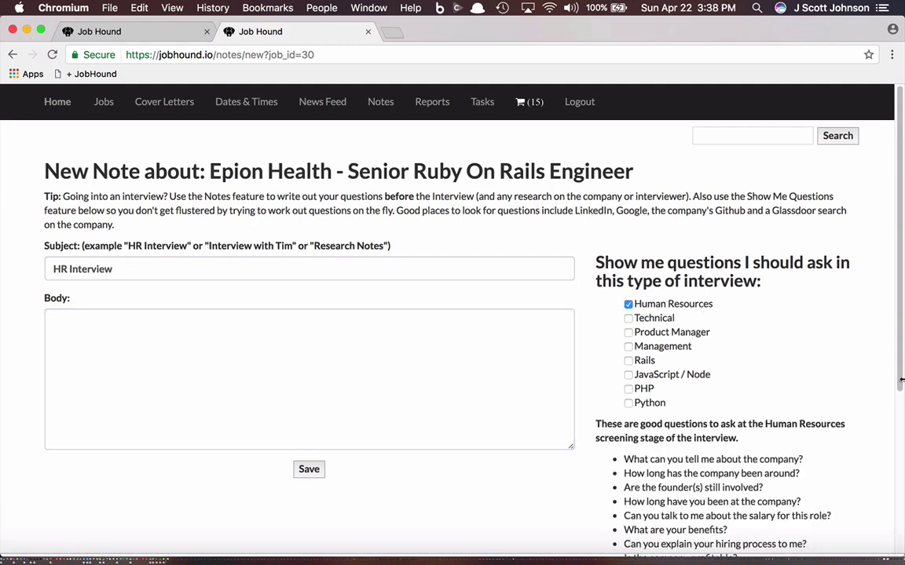
pyautogui.moveTo(901, 364); pyautogui.dragTo(881, 464)
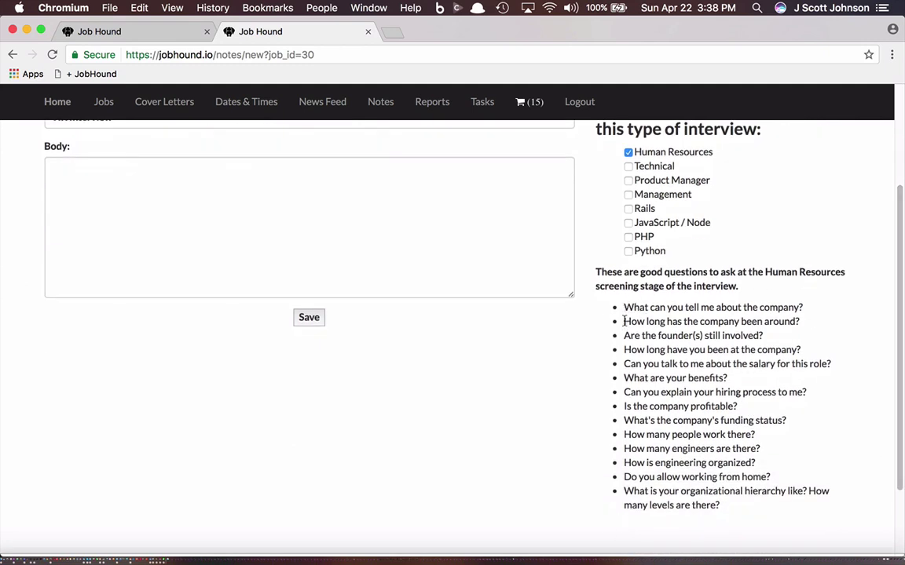
pyautogui.moveTo(624, 391); pyautogui.dragTo(807, 394)
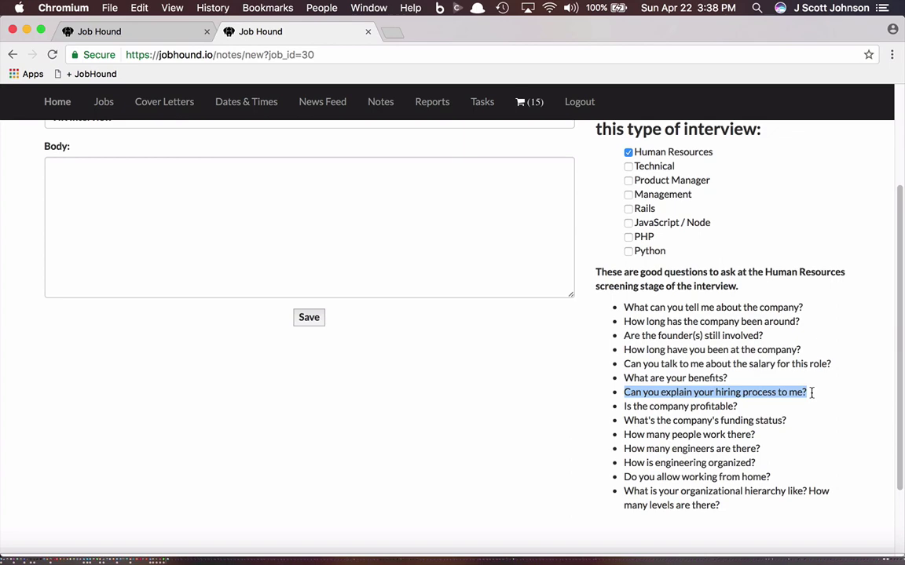
pyautogui.scroll(3, 811, 393)
pyautogui.scroll(-3, 735, 346)
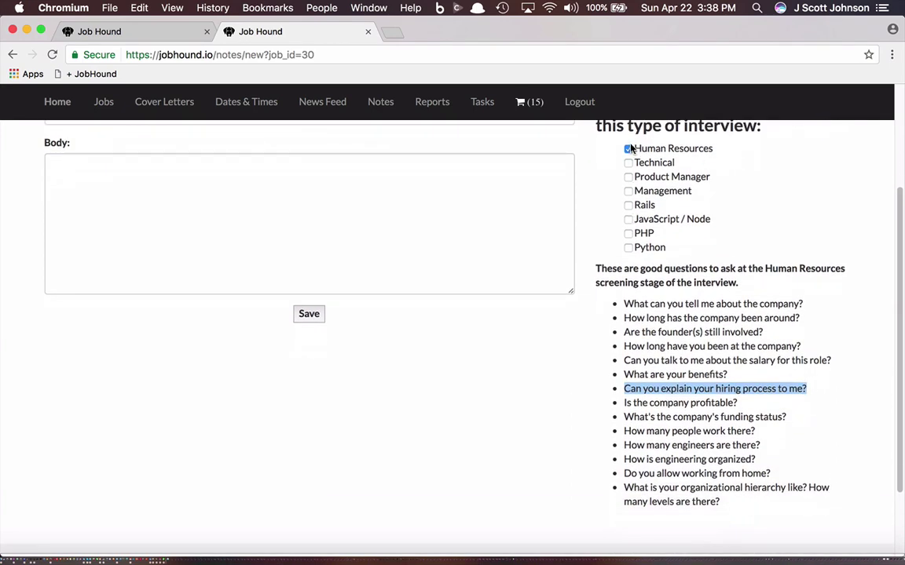
# Also tick Technical and review the technical screening questions
pyautogui.click(628, 162)
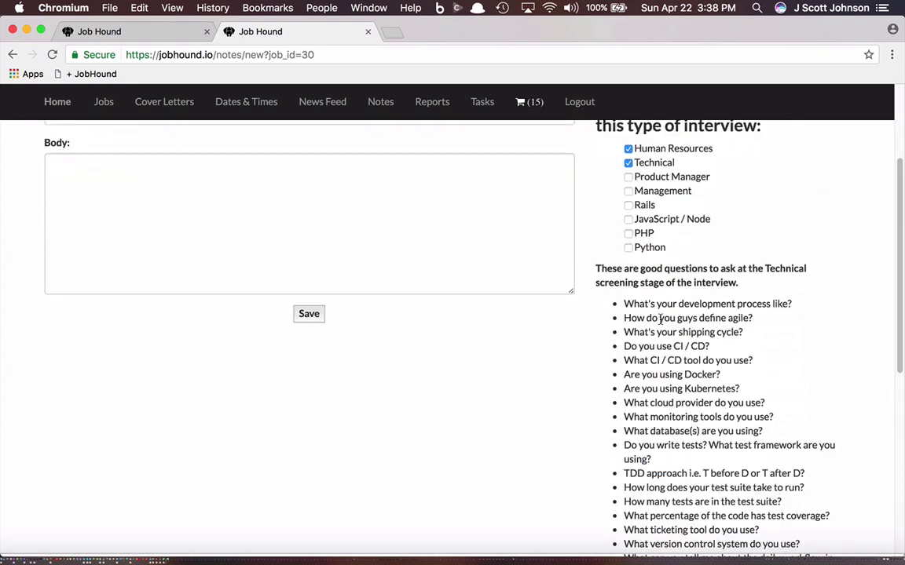
pyautogui.scroll(-3, 660, 318)
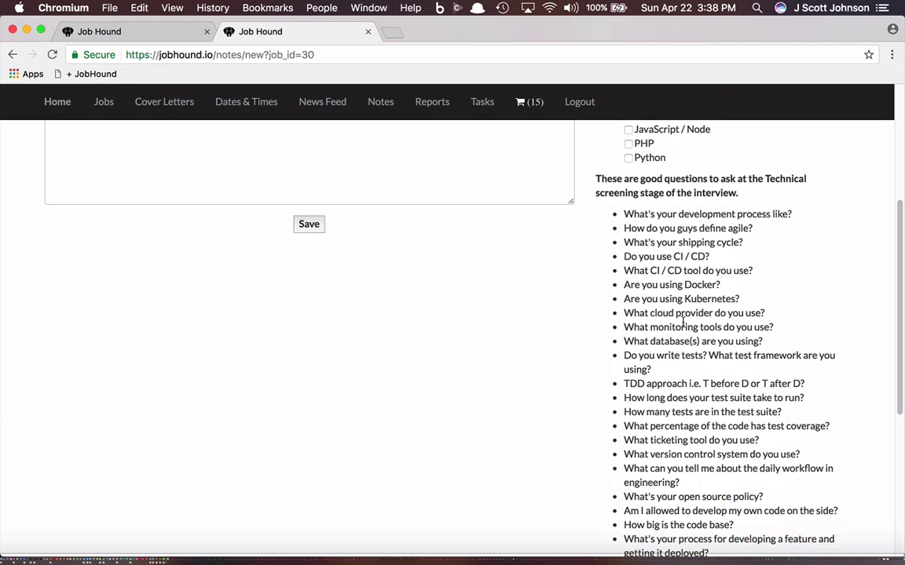
pyautogui.scroll(3, 682, 322)
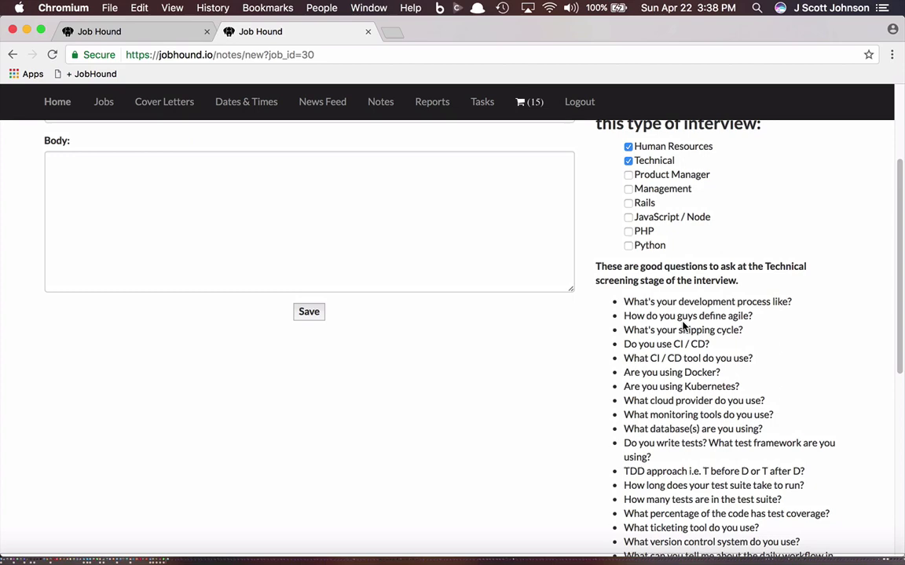
pyautogui.scroll(5, 480, 261)
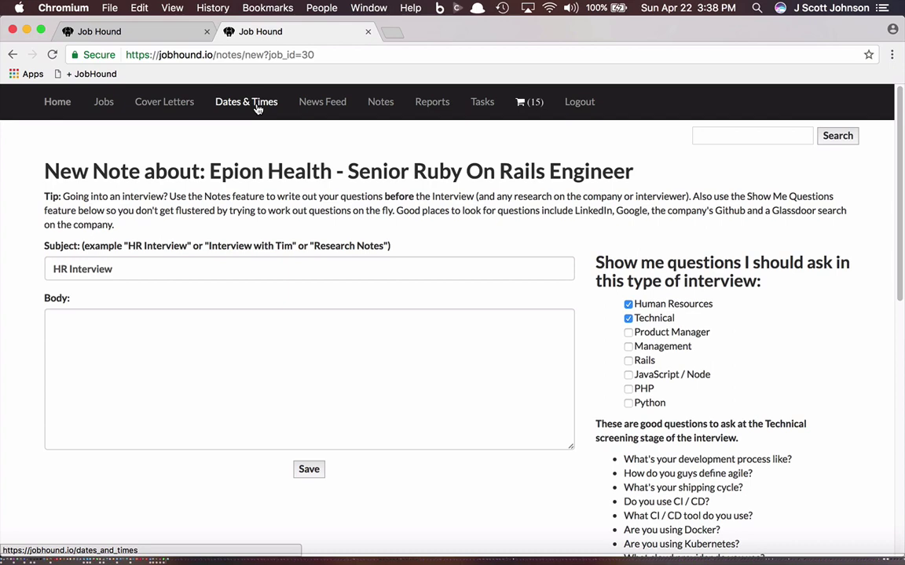
# Open the Success Organized By Job Source report and select the stackoverflow.com entry
pyautogui.click(318, 108)
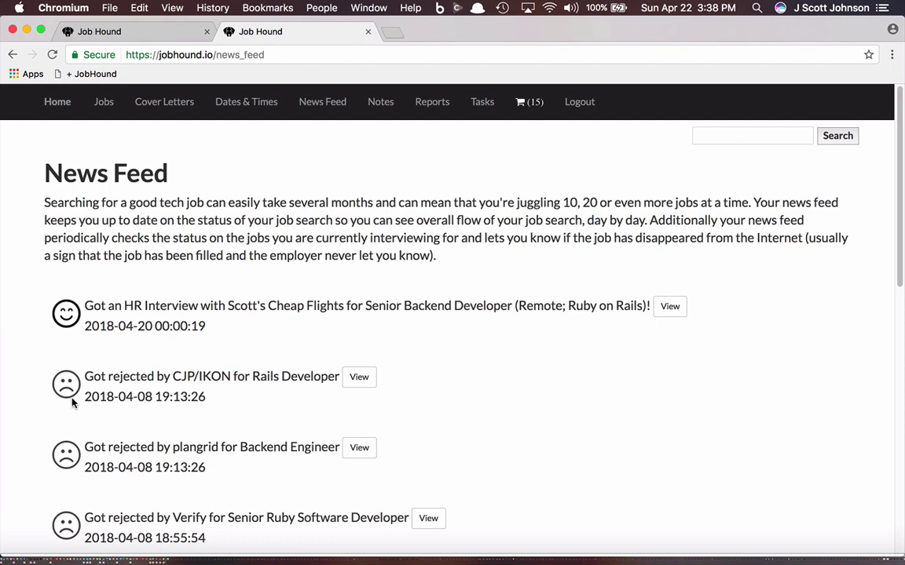
pyautogui.click(433, 103)
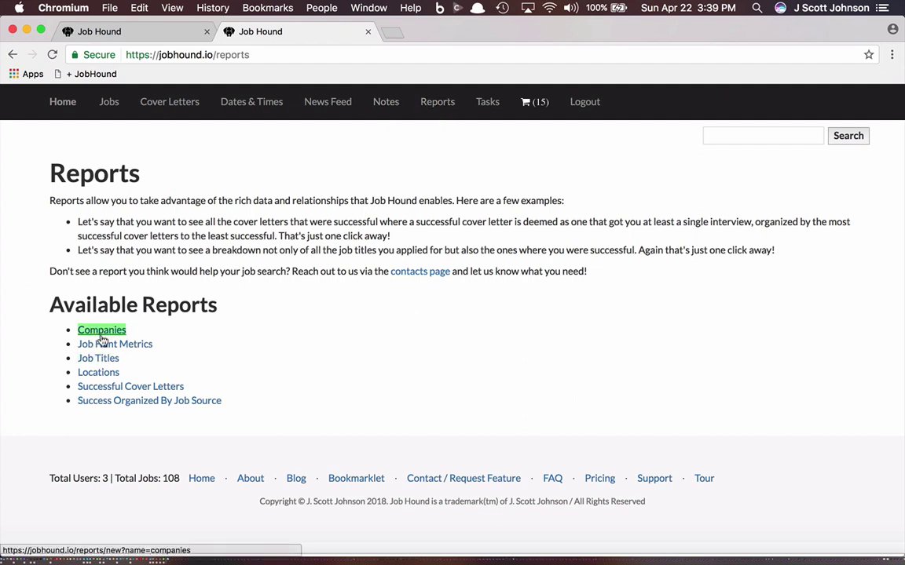
pyautogui.click(116, 402)
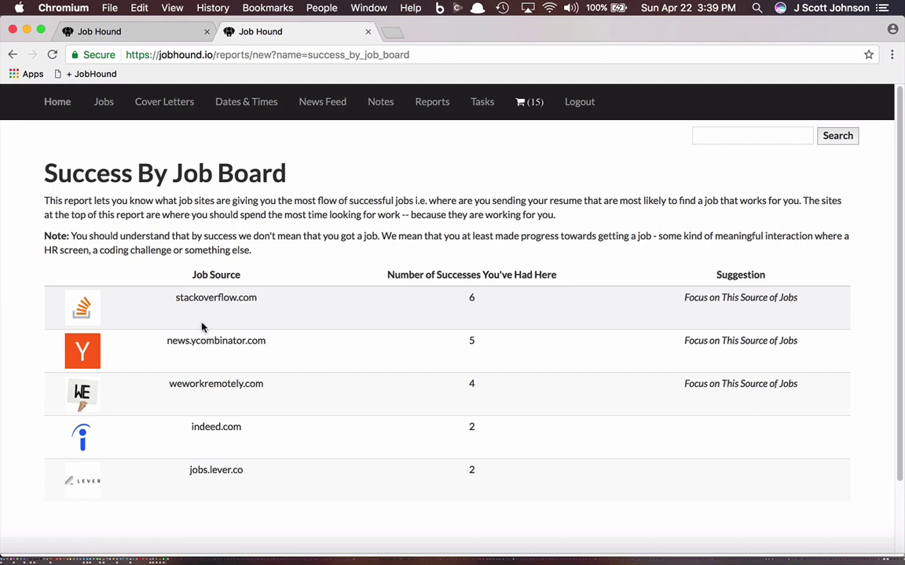
pyautogui.moveTo(188, 299); pyautogui.dragTo(258, 300)
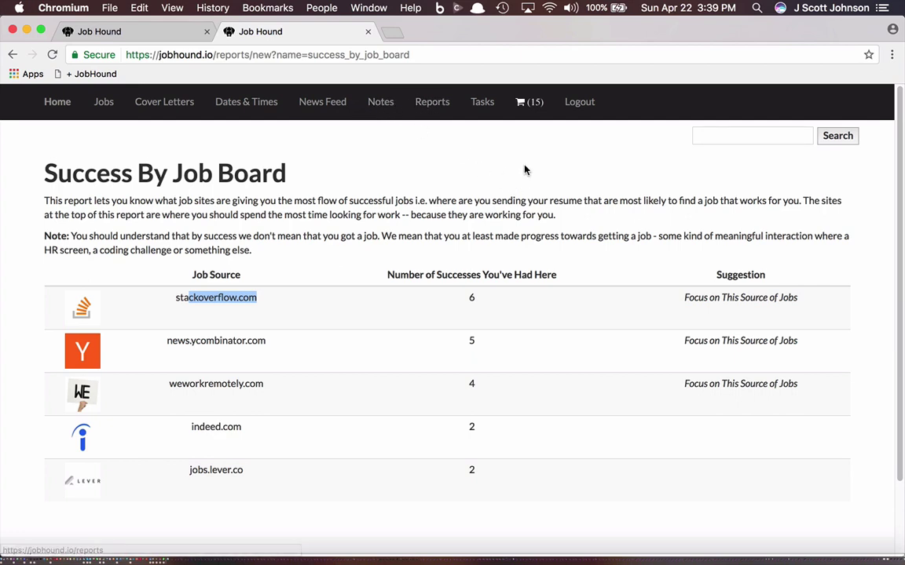
pyautogui.click(751, 135)
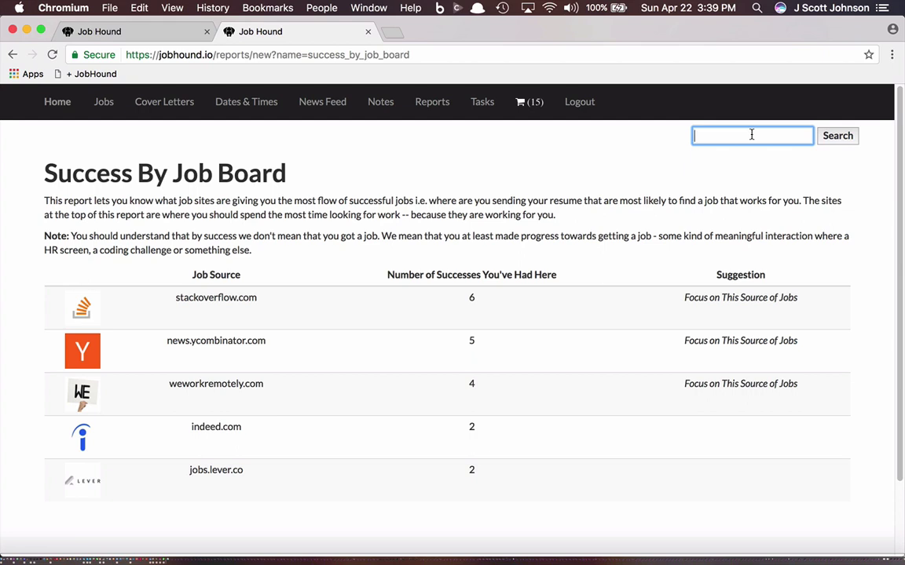
# Search Job Hound for 'Rails' and browse the matching jobs, notes and cover letters
pyautogui.write('Rails')
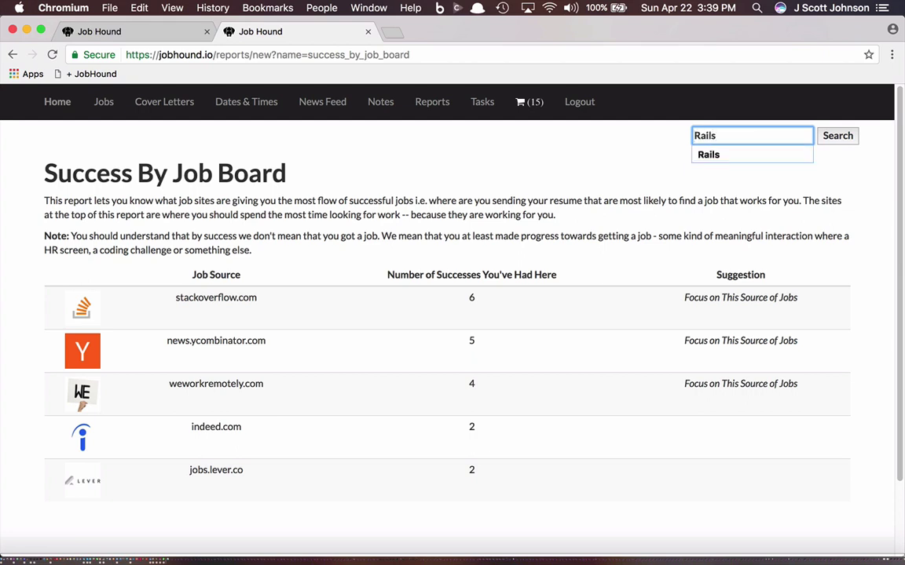
pyautogui.click(832, 157)
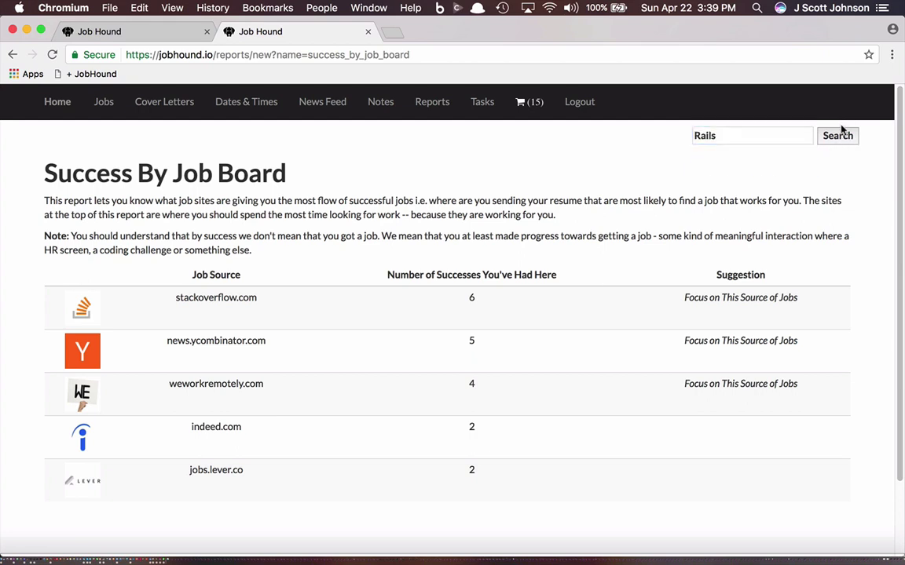
pyautogui.click(839, 136)
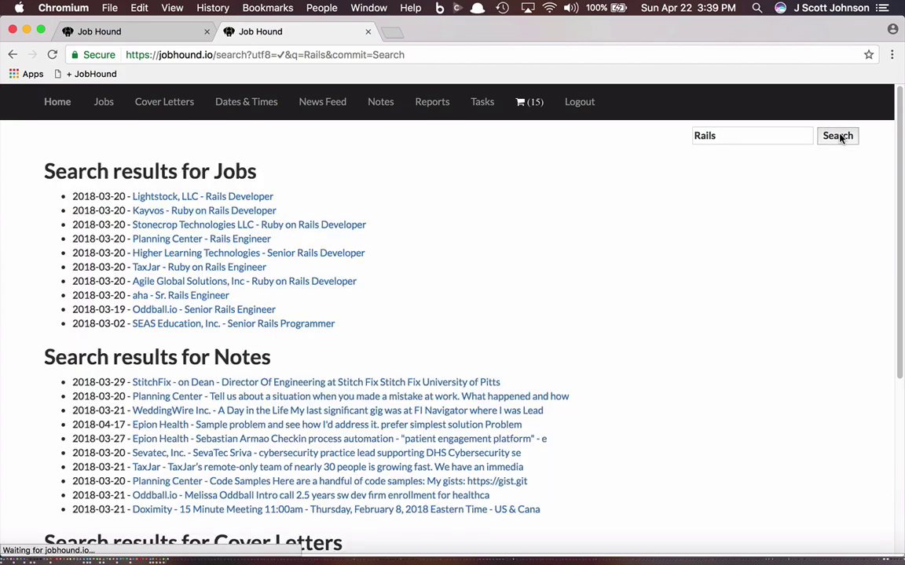
pyautogui.scroll(-3, 197, 187)
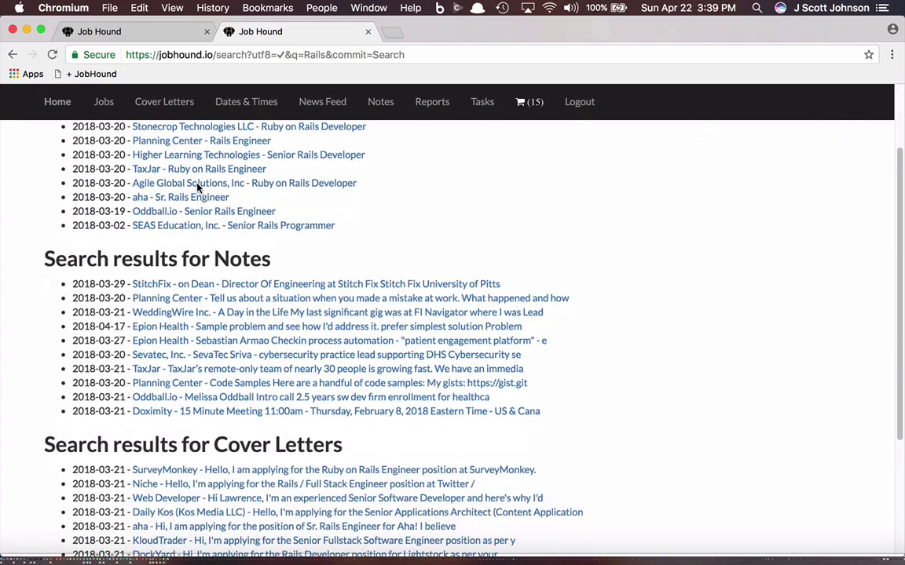
pyautogui.scroll(-5, 197, 187)
pyautogui.scroll(10, 197, 186)
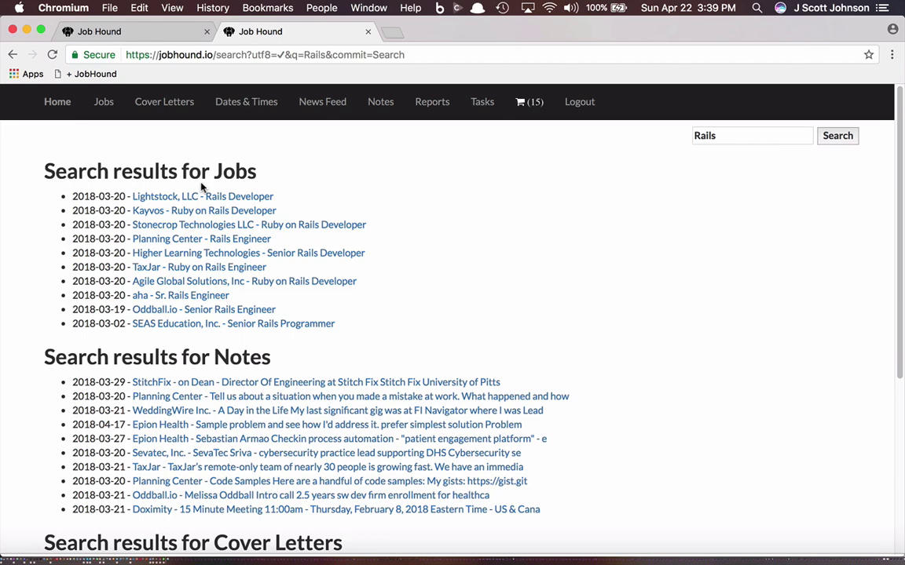